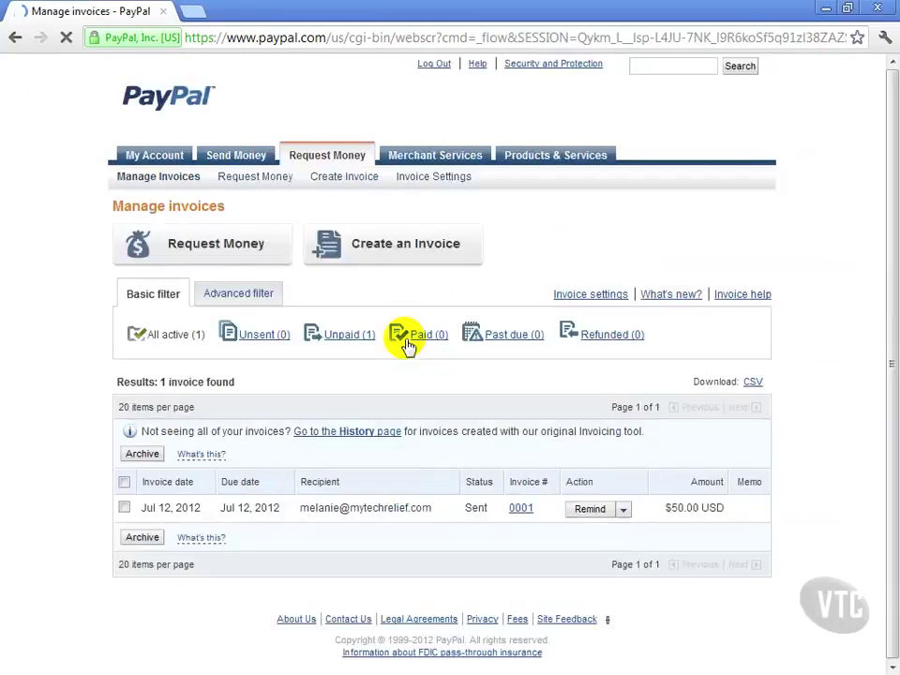
- Open a blank Create a new invoice form, prefilled as invoice 0002
click(411, 243)
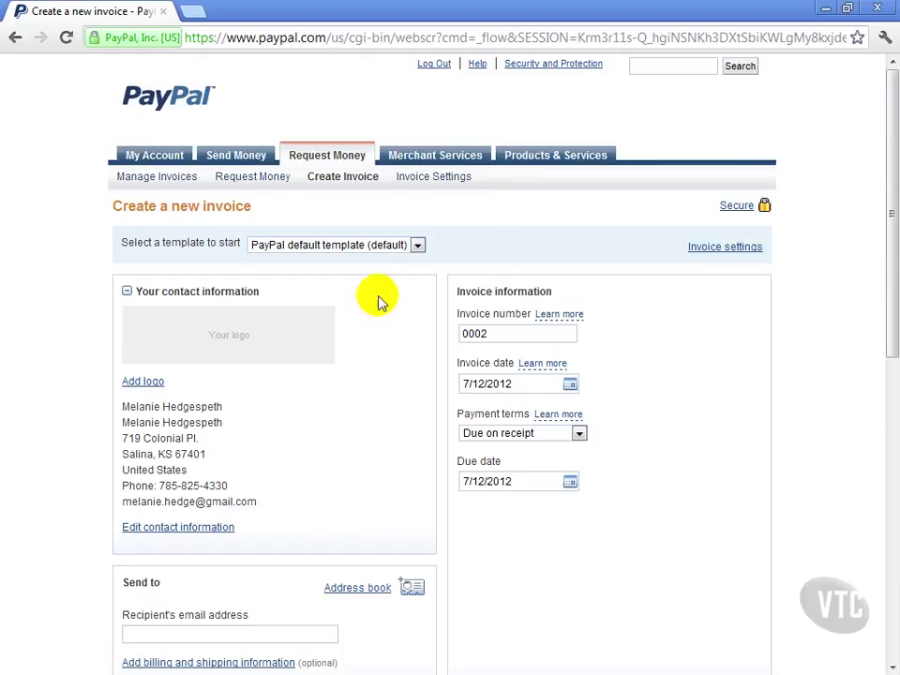
- Keep the PayPal default template and enter the client's e-mail address as the recipient
click(377, 245)
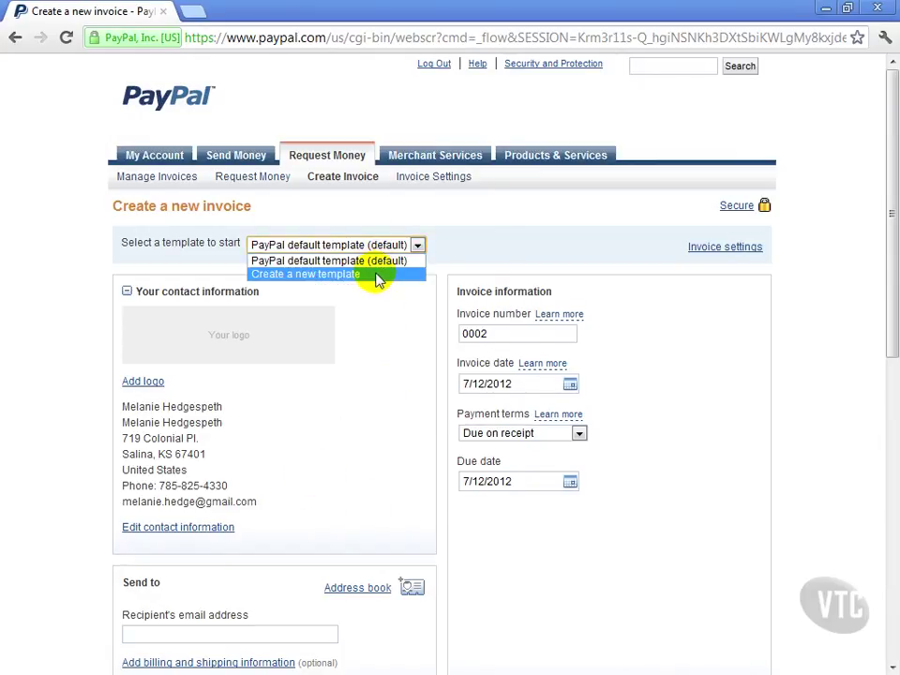
click(375, 260)
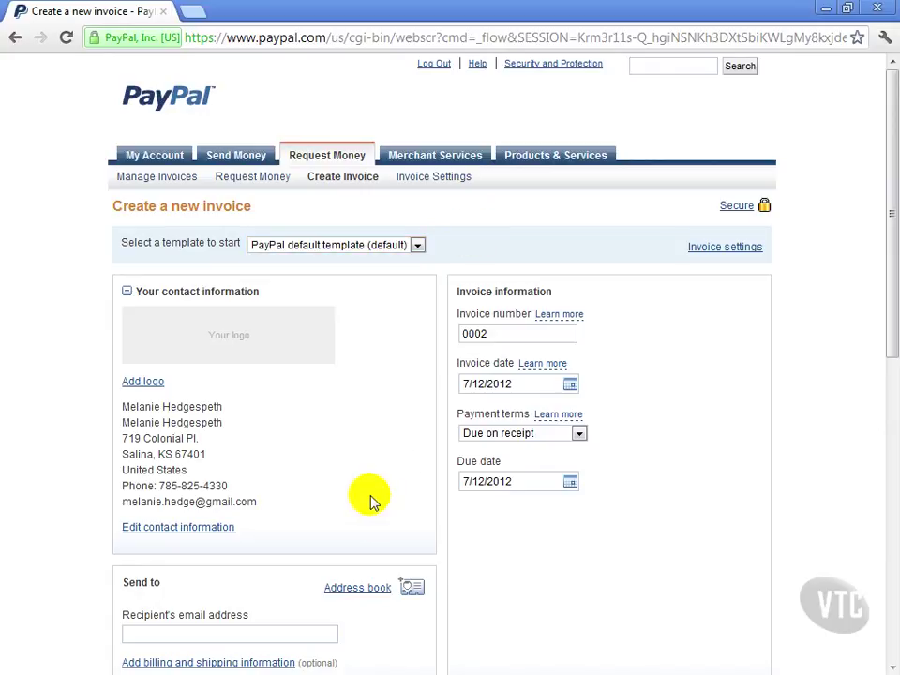
scroll(359, 492, down, 5)
click(181, 197)
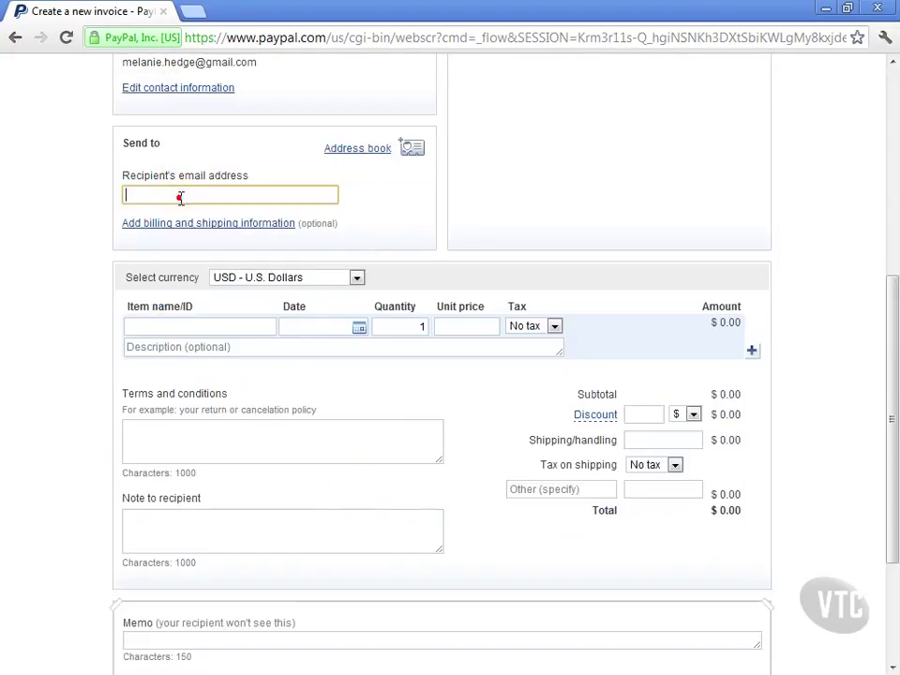
click(197, 227)
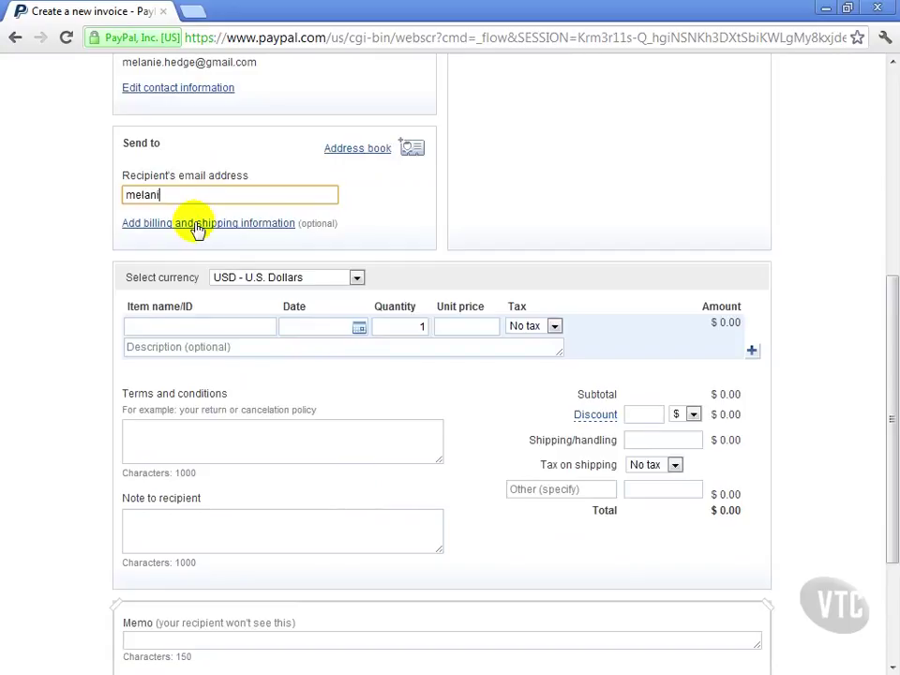
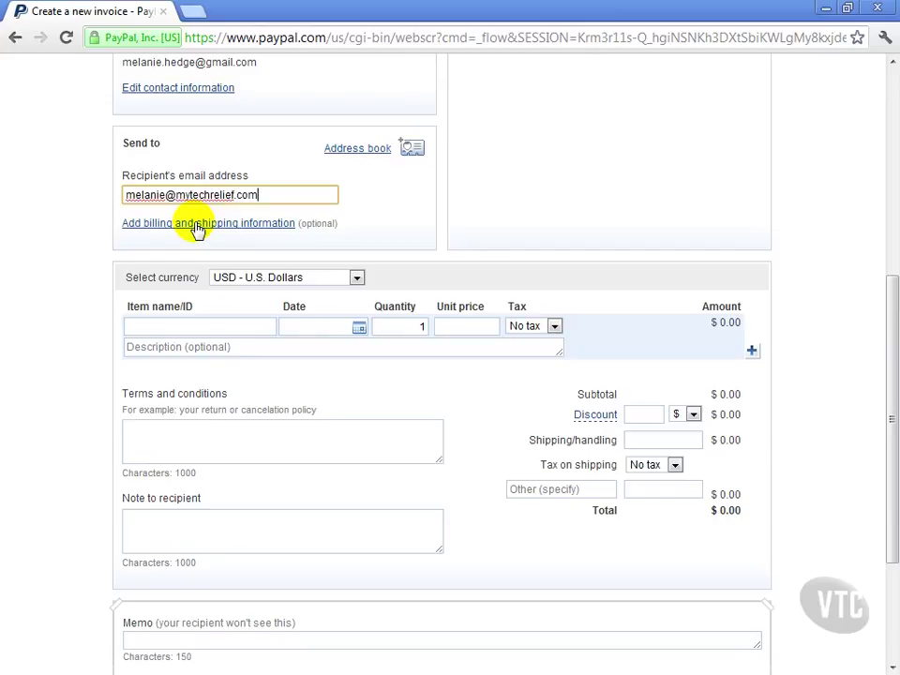
click(217, 324)
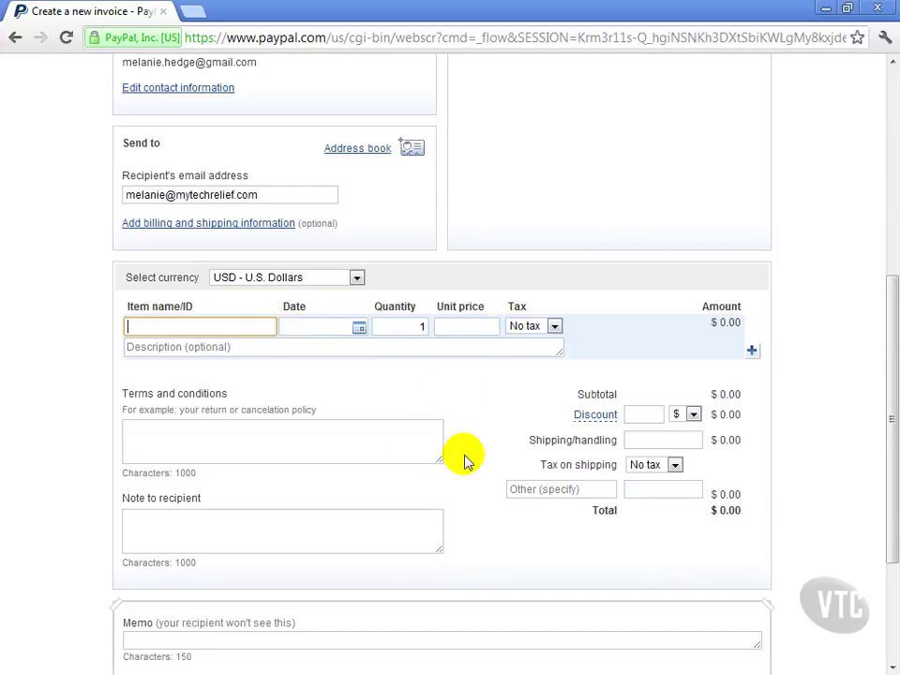
- Add a Website Services line item dated 7/2/2012 with unit price 50.00
text(Web)
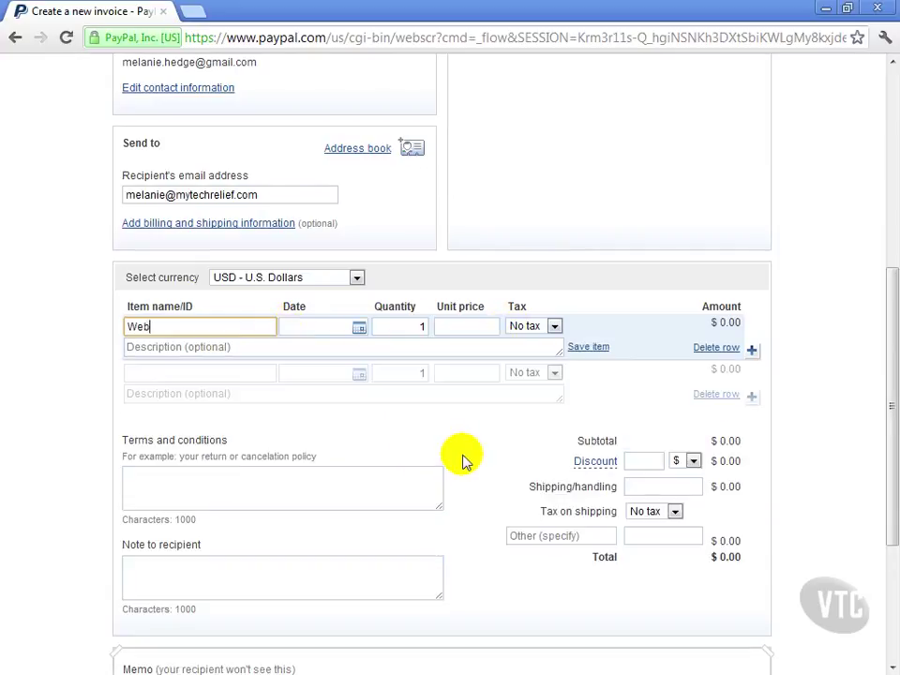
text(site Services)
key(Tab)
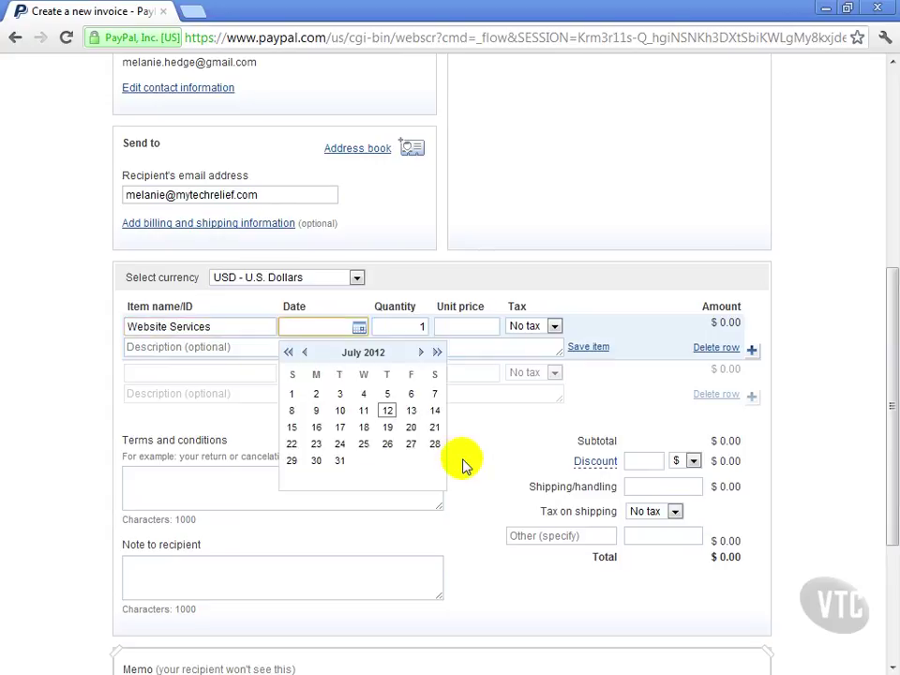
click(349, 398)
click(451, 325)
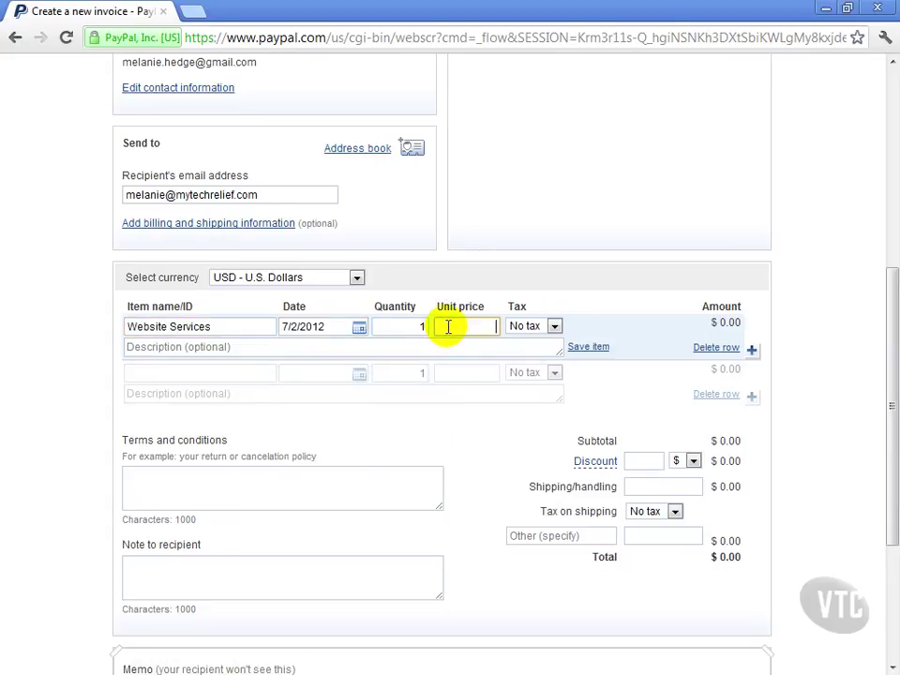
text(50.00)
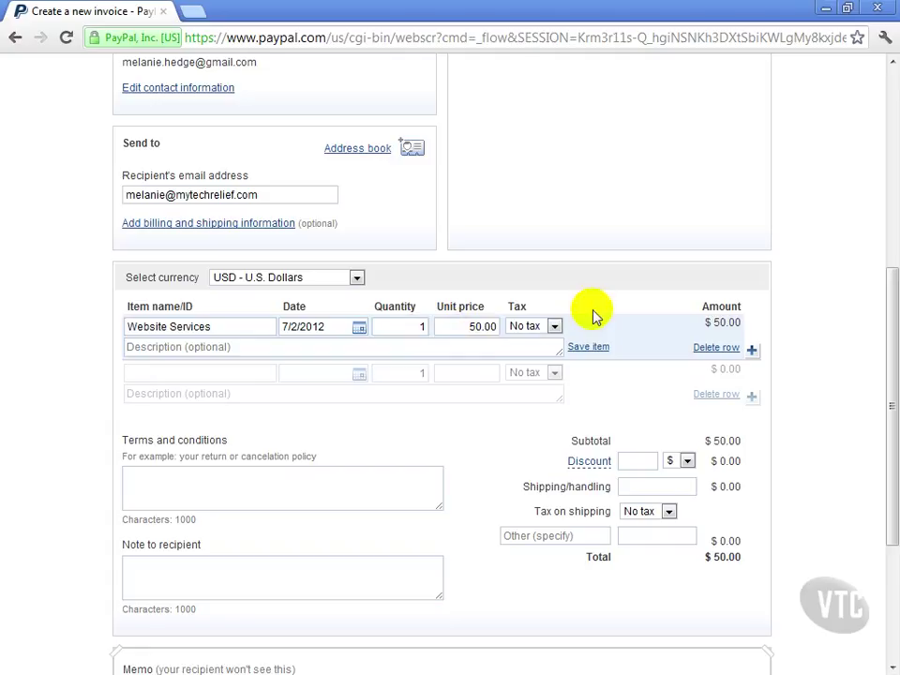
- Write 'Thank you!' as the note to recipient and step through the discount, shipping and other charges
scroll(410, 505, down, 2)
click(171, 322)
click(250, 404)
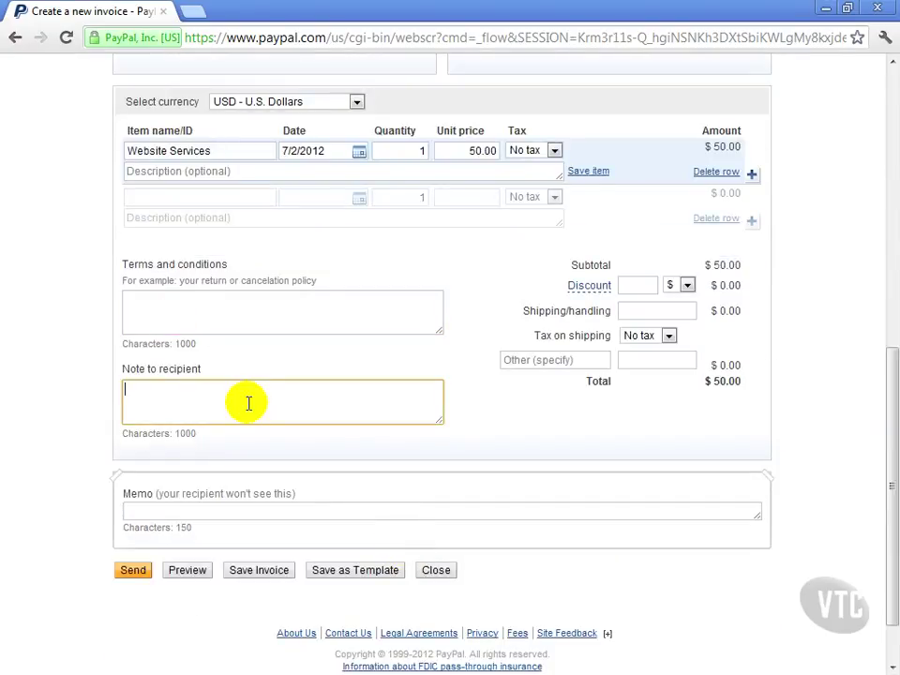
text(Thank you)
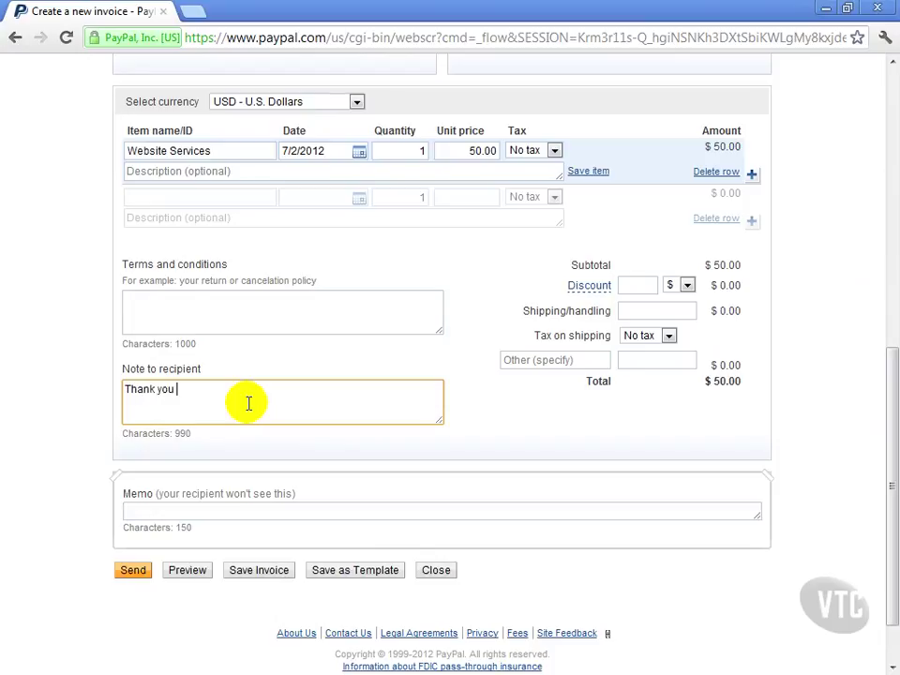
text(!)
click(638, 283)
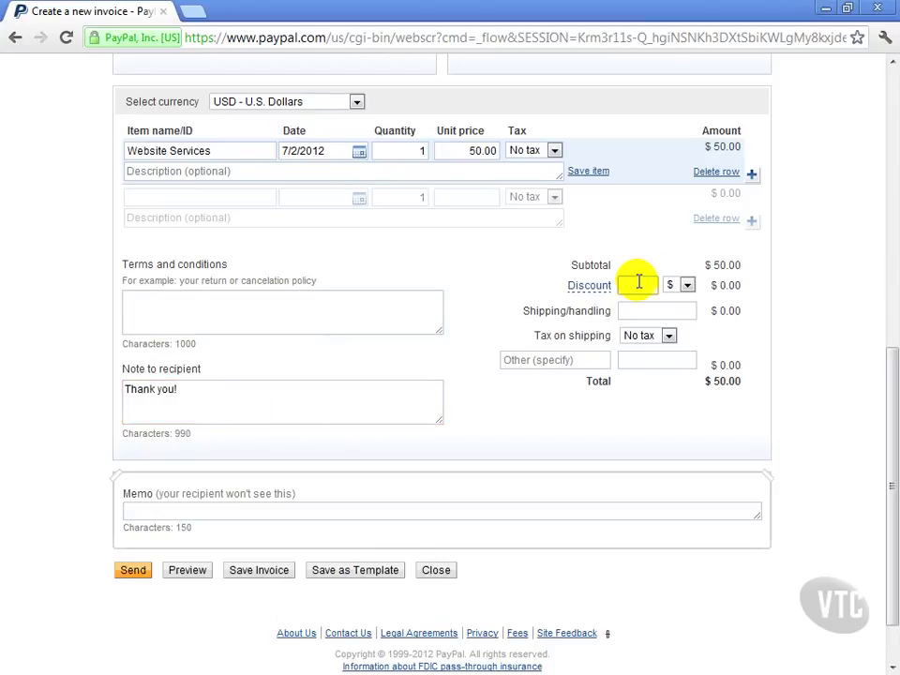
click(639, 310)
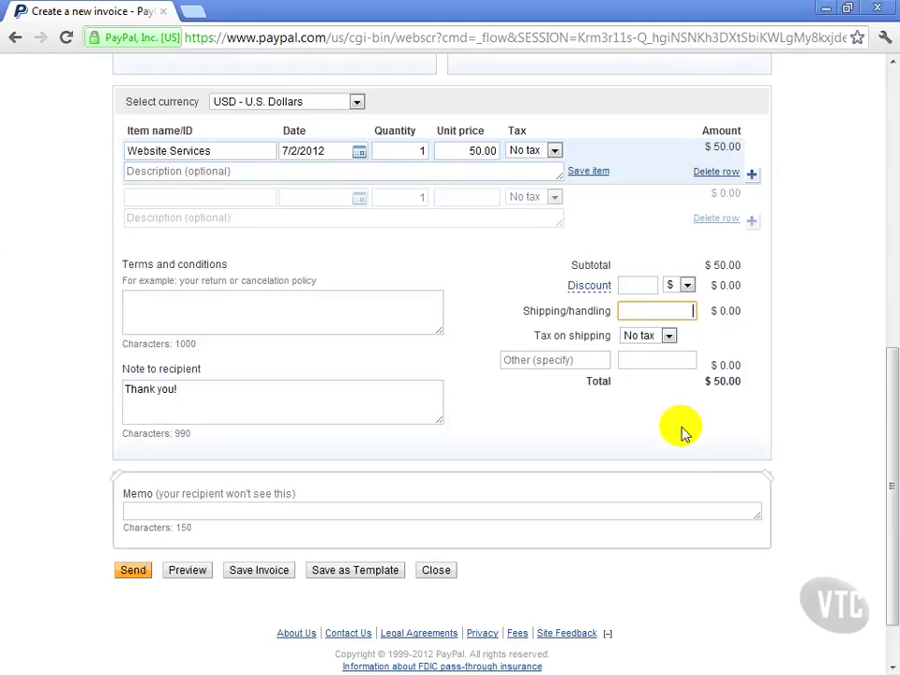
click(642, 361)
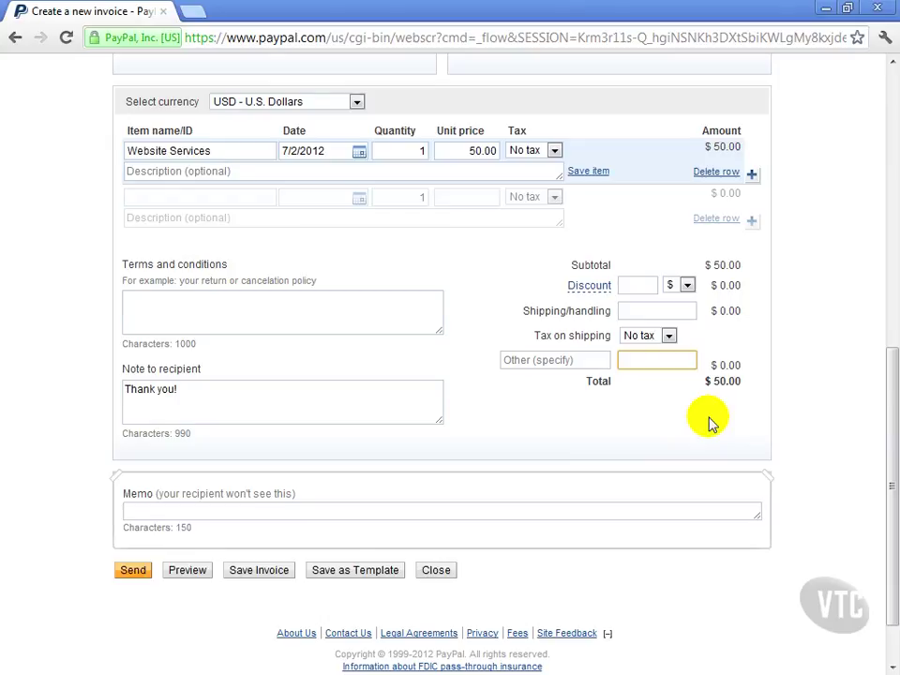
click(131, 510)
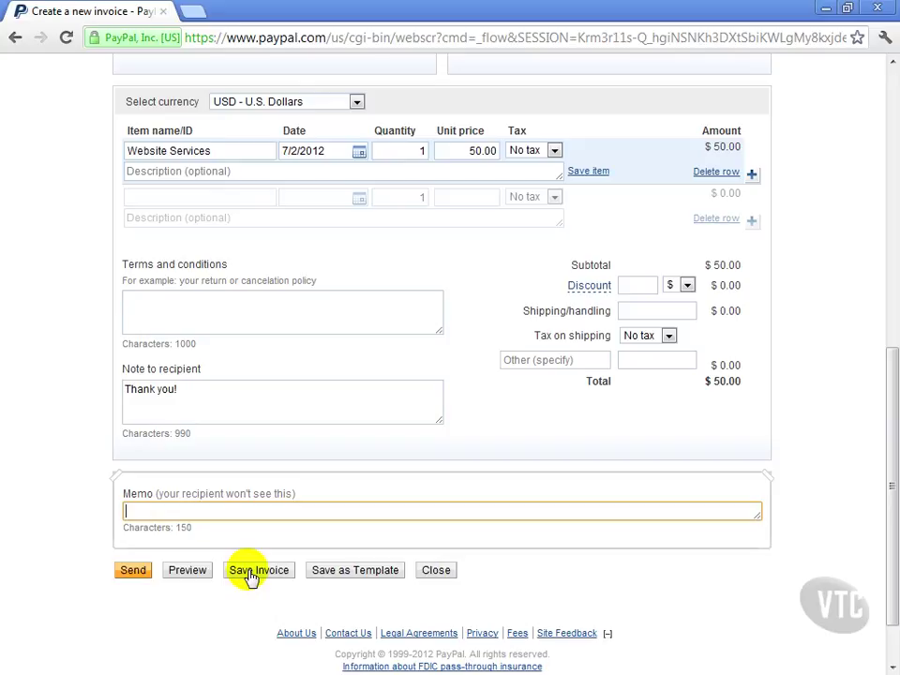
- Preview the $50.00 invoice 0002, then send it to the recipient
click(201, 575)
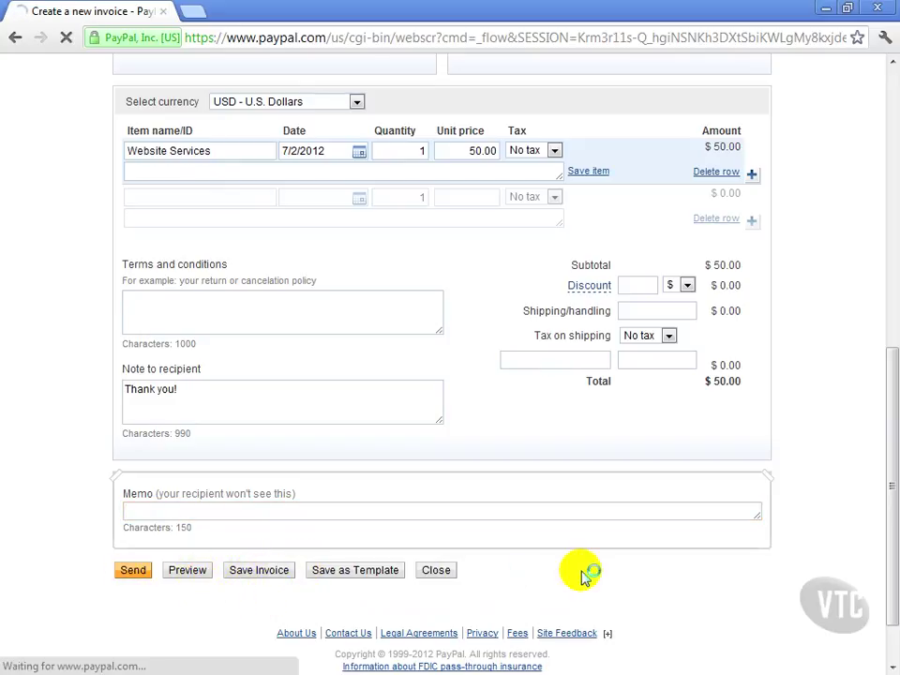
scroll(581, 573, down, 3)
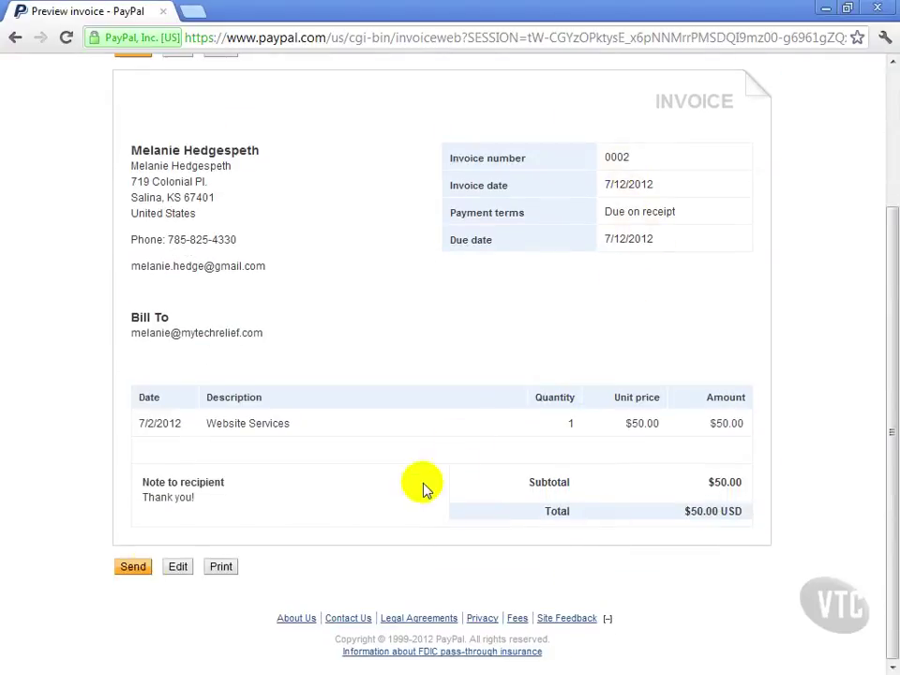
click(118, 574)
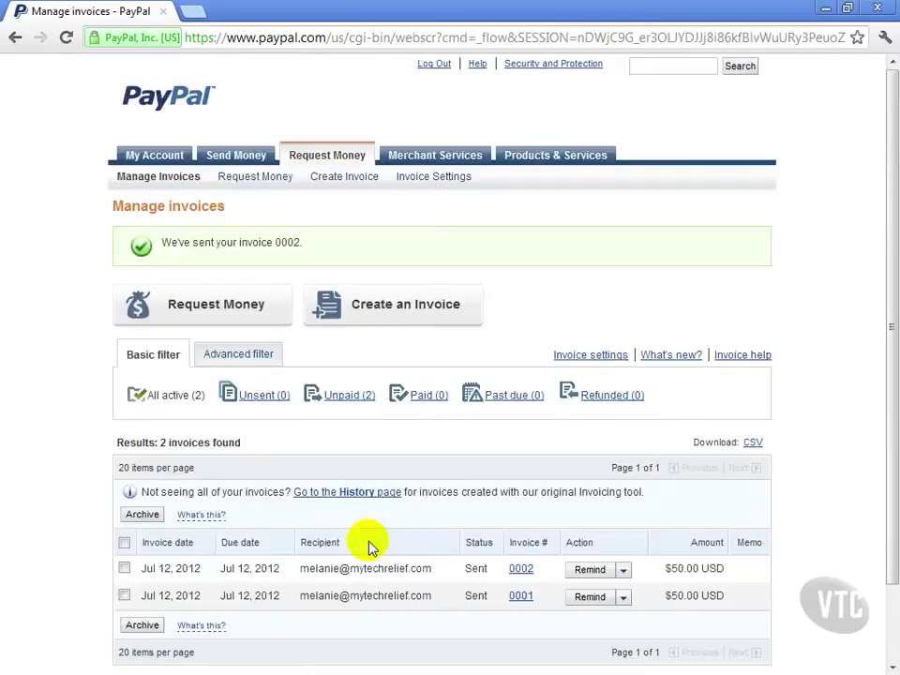
scroll(370, 546, down, 3)
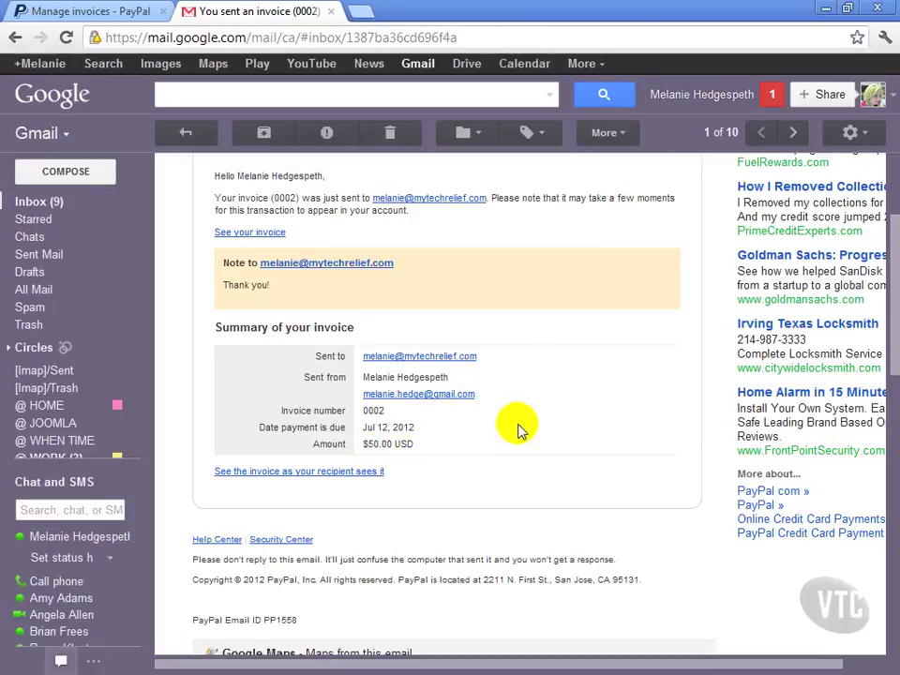
- From the PayPal confirmation email in Gmail, open invoice 0002 as the recipient sees it
scroll(520, 429, down, 1)
scroll(520, 429, up, 2)
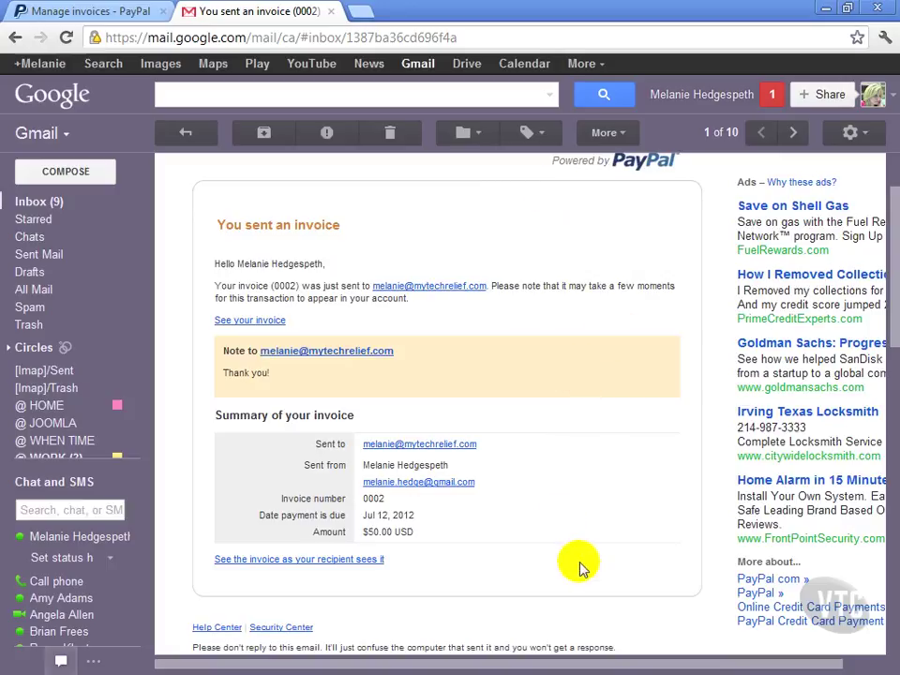
click(262, 561)
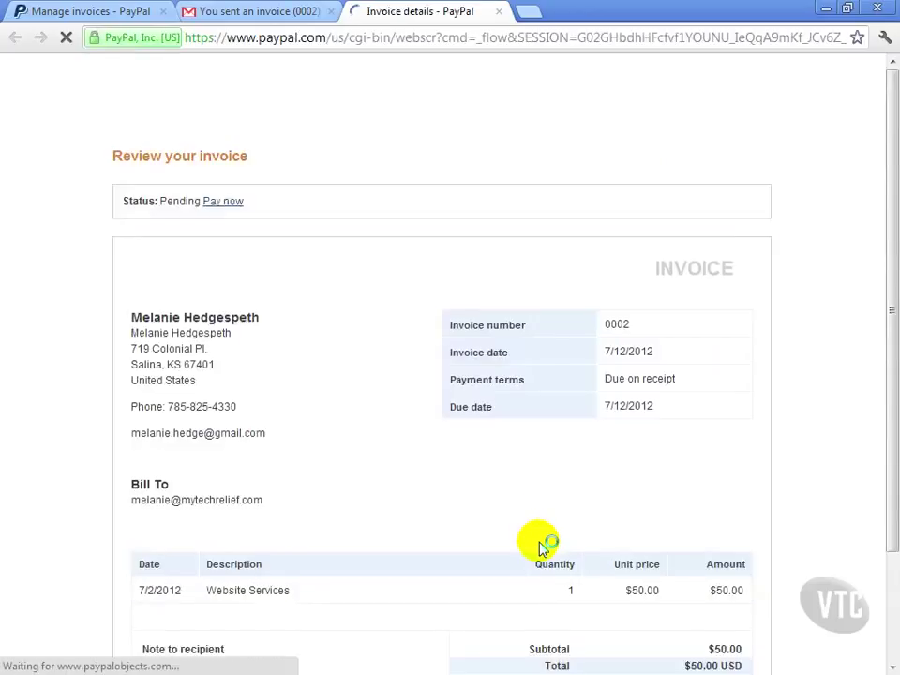
scroll(472, 537, down, 3)
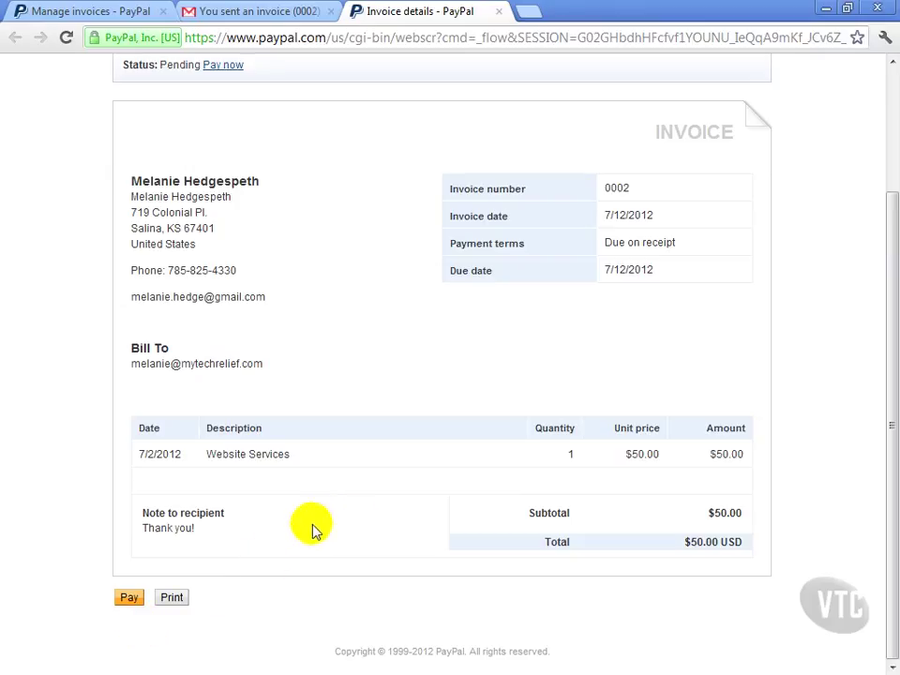
- In a new tab on developer.paypal.com, pick the third test account and copy its login email
click(538, 14)
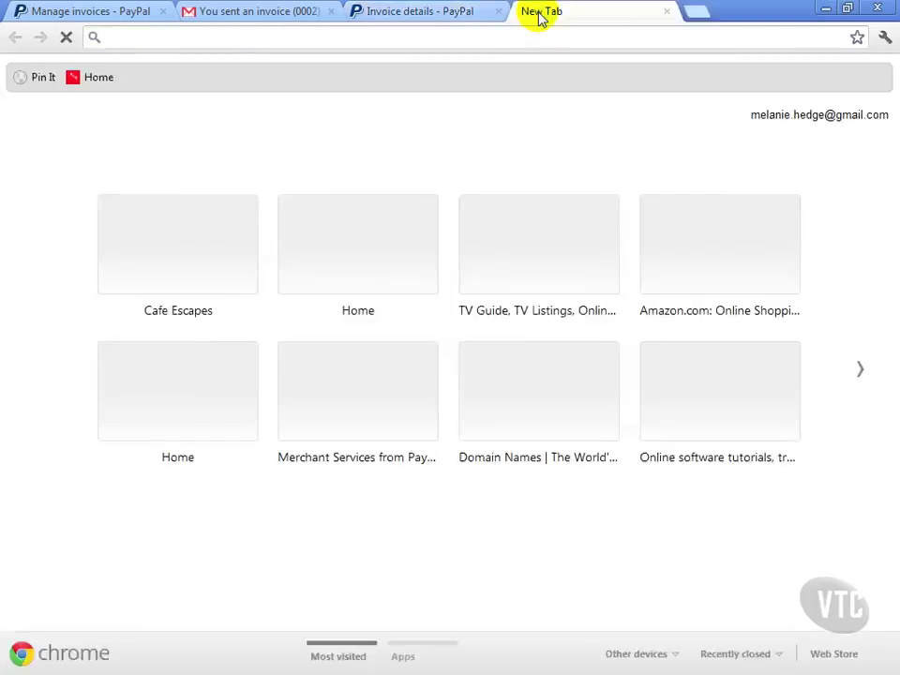
text(de)
key(Return)
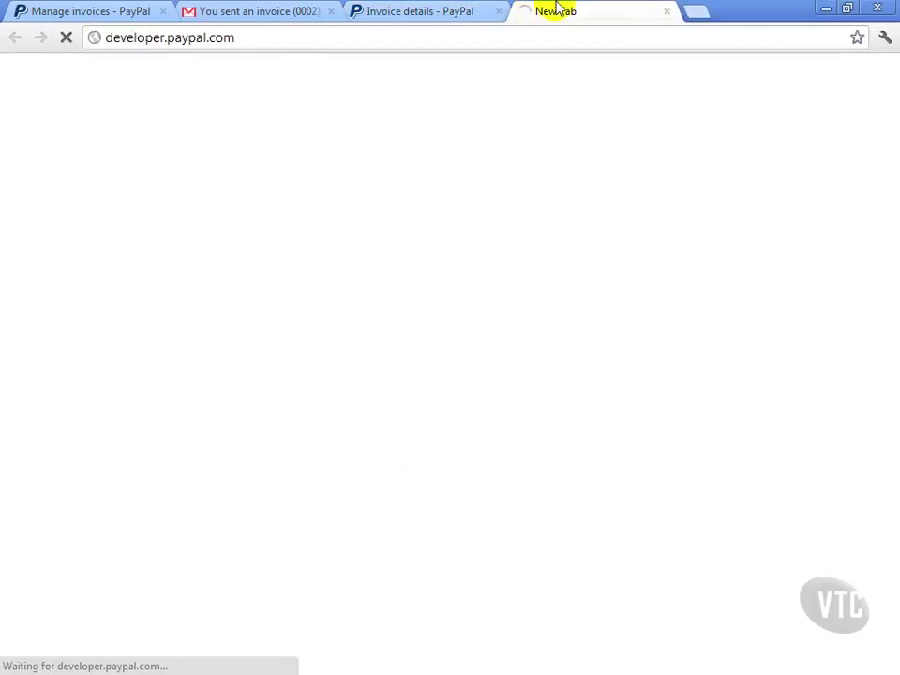
click(180, 187)
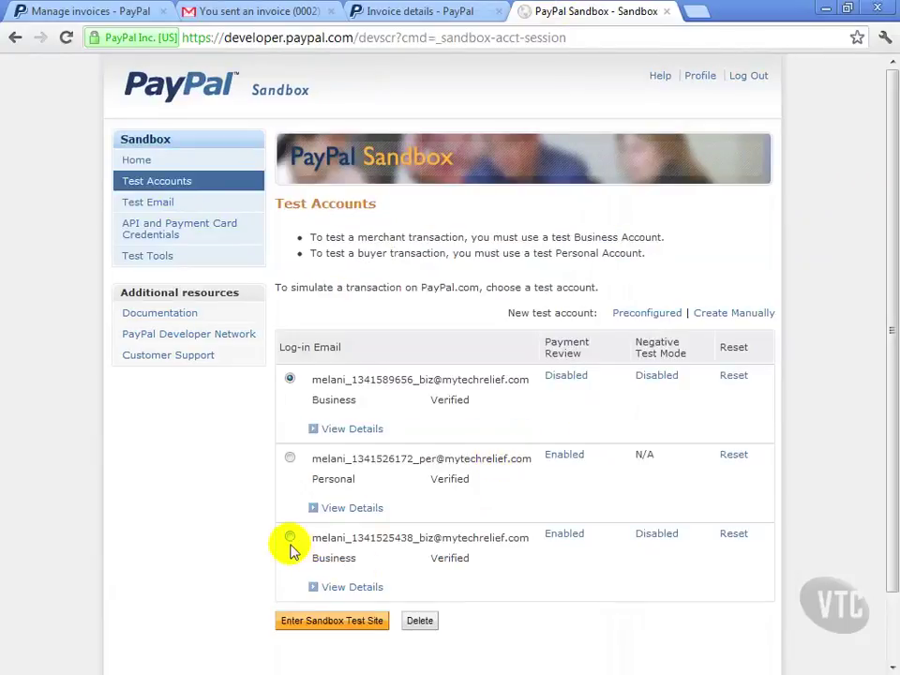
click(289, 536)
drag(315, 538, 551, 556)
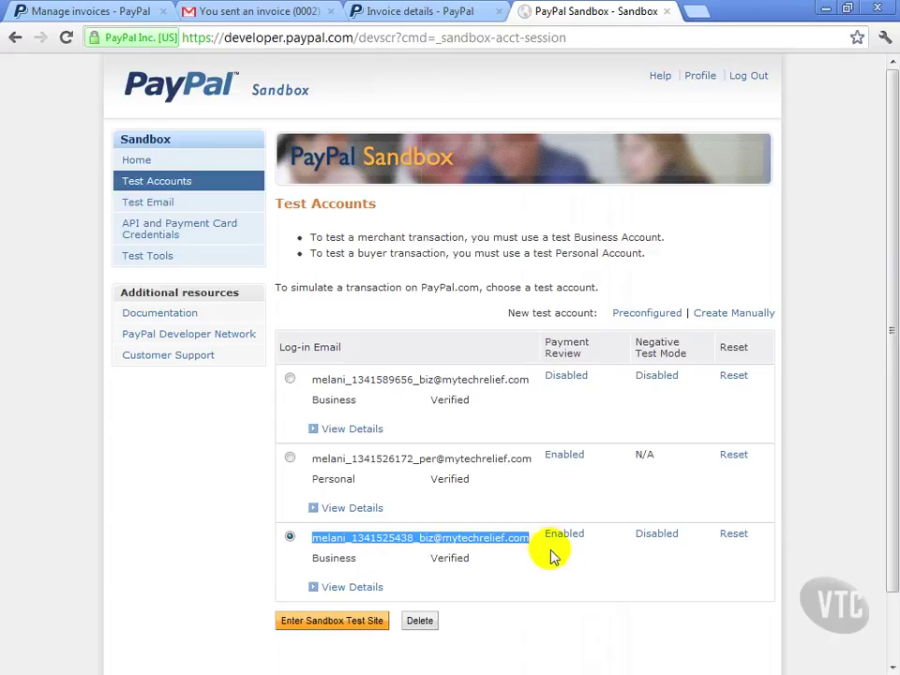
- Launch the sandbox test site and sign in with the copied business test account email and password
click(362, 620)
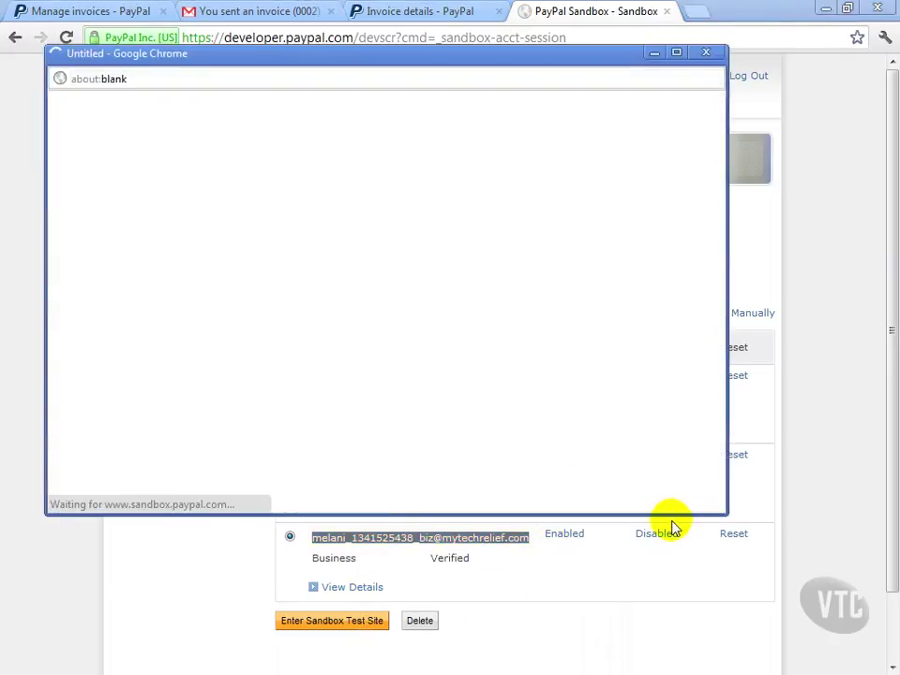
click(676, 53)
click(645, 377)
double_click(636, 350)
key(ctrl+a)
key(ctrl+v)
click(643, 395)
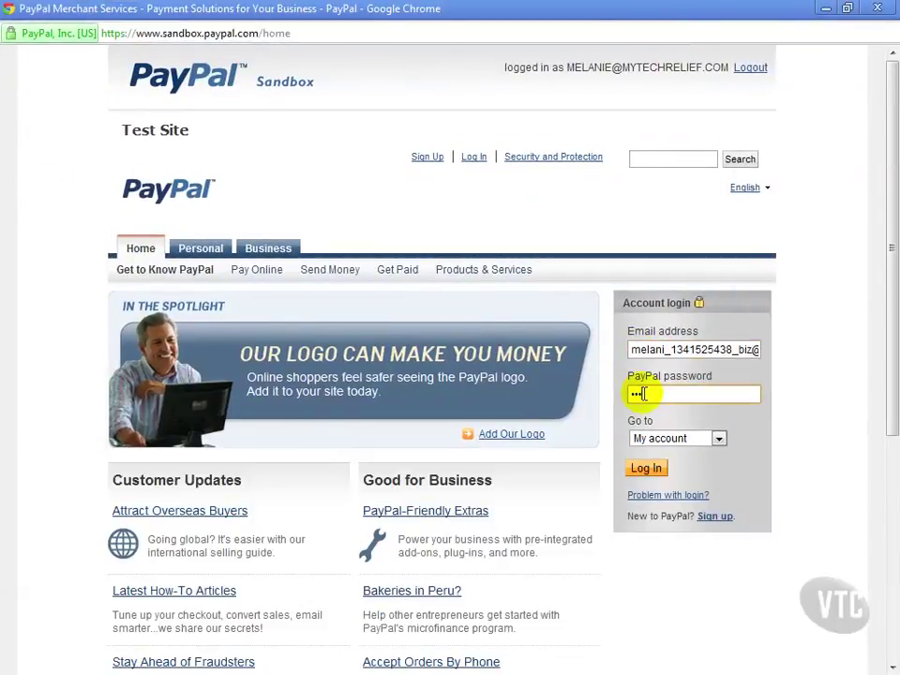
key(Return)
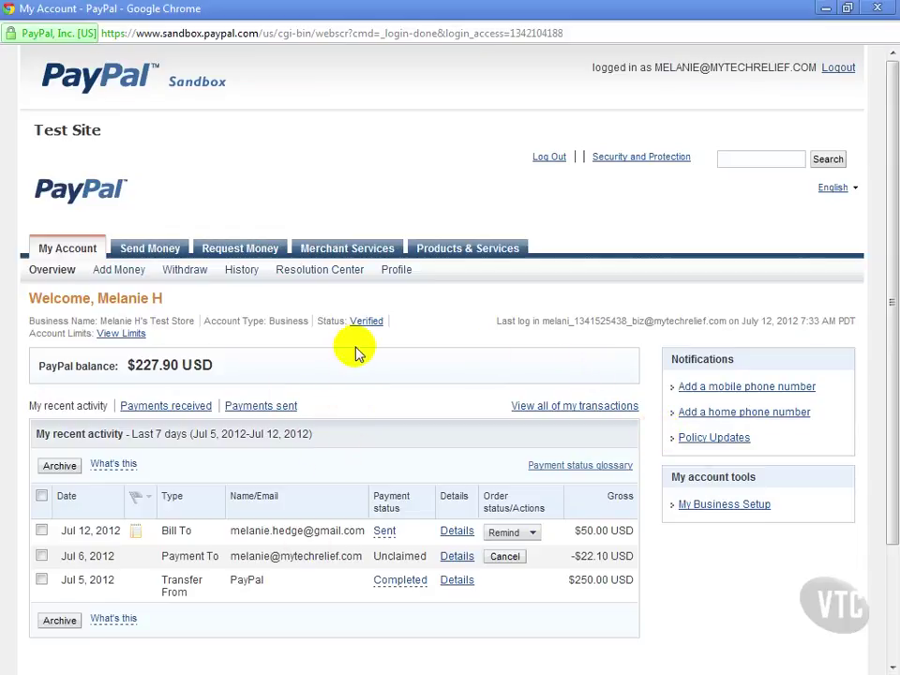
- Start a blank new invoice from Request Money, then minimize the sandbox window
click(249, 247)
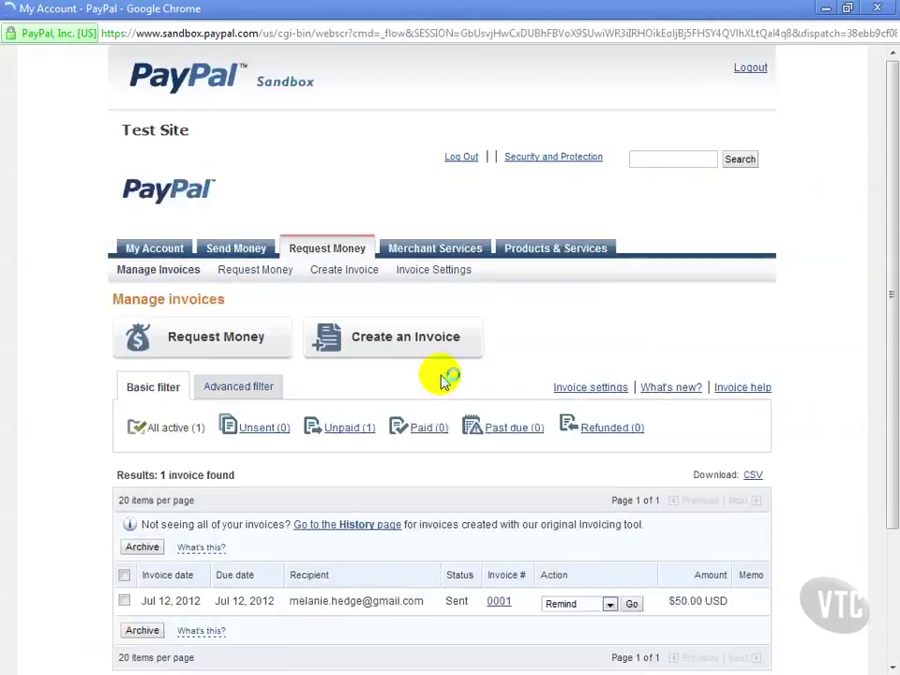
click(411, 337)
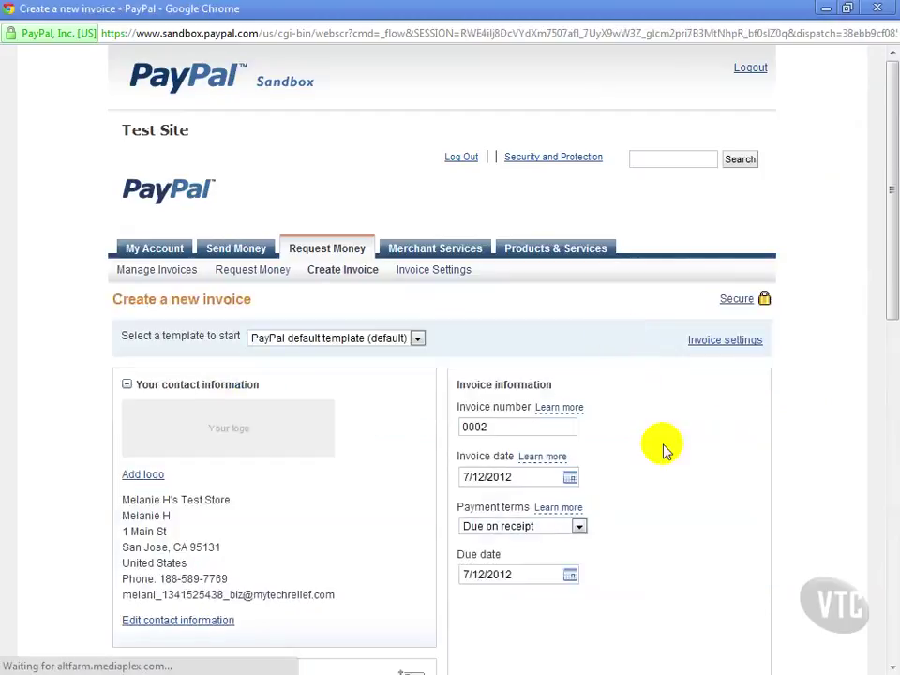
scroll(663, 448, down, 4)
scroll(662, 449, down, 4)
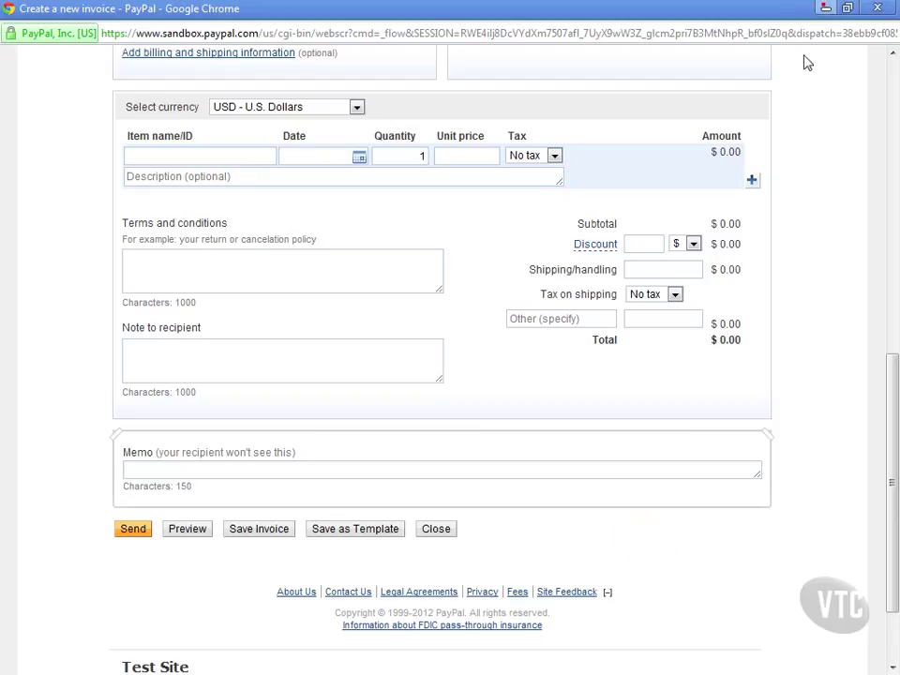
click(824, 8)
- In MediaImpression Photo Viewer, move from paypal_invoice_paid.png to transaction_details_fees.png
click(822, 10)
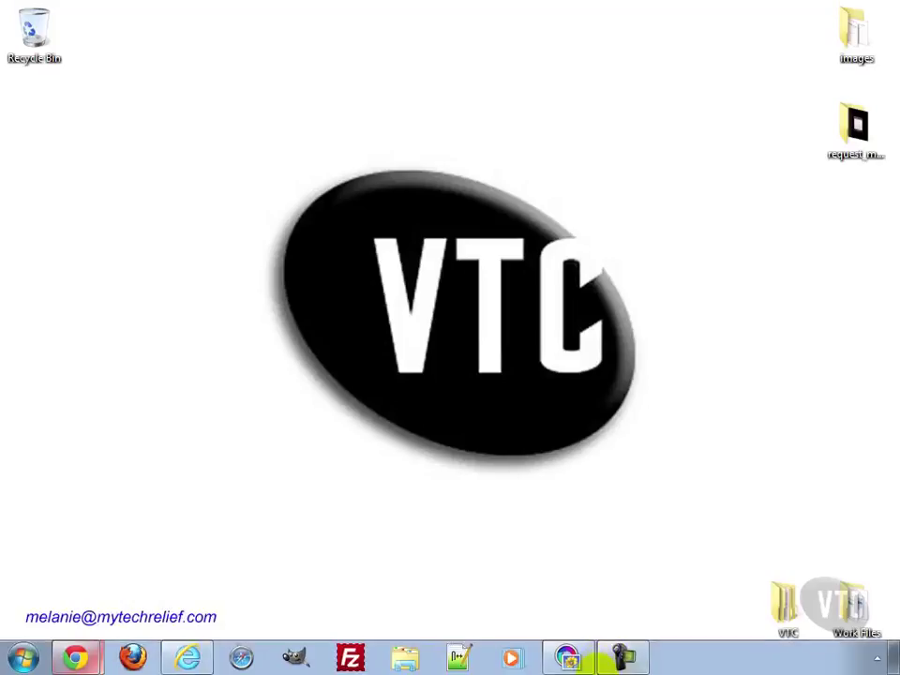
click(567, 657)
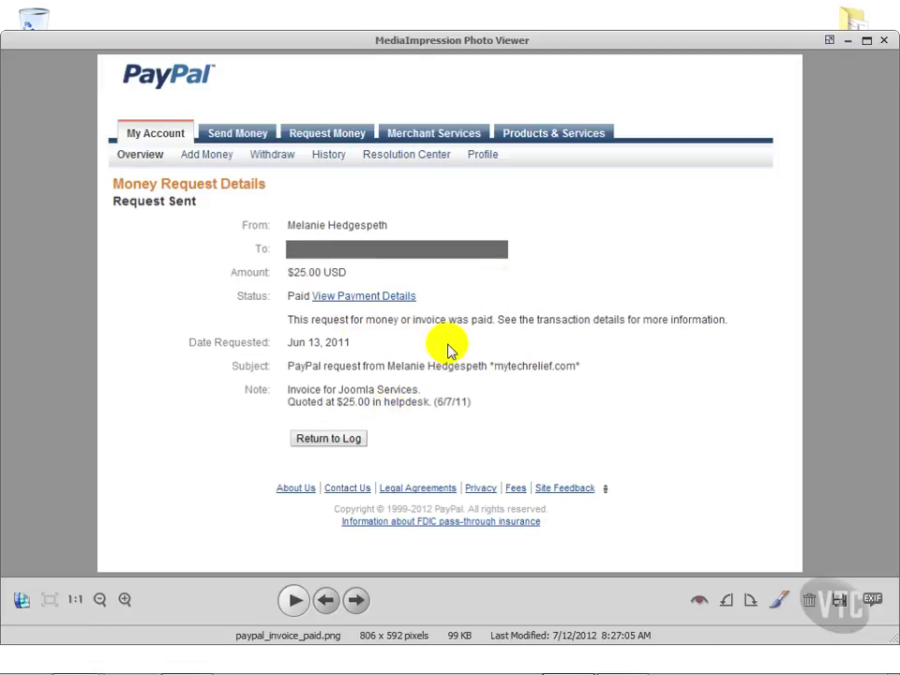
click(355, 600)
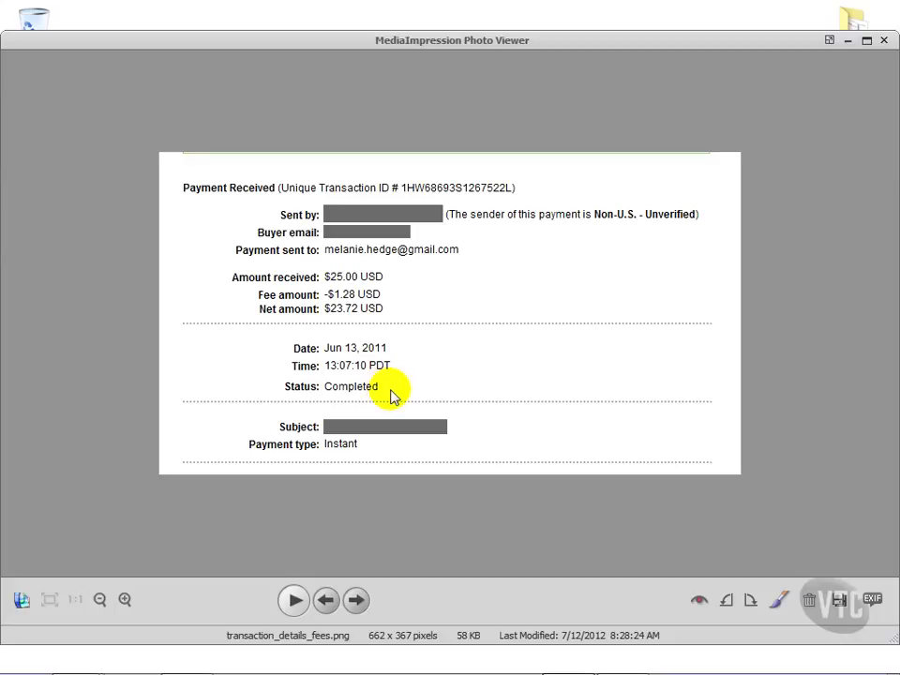
mouse_move(77, 656)
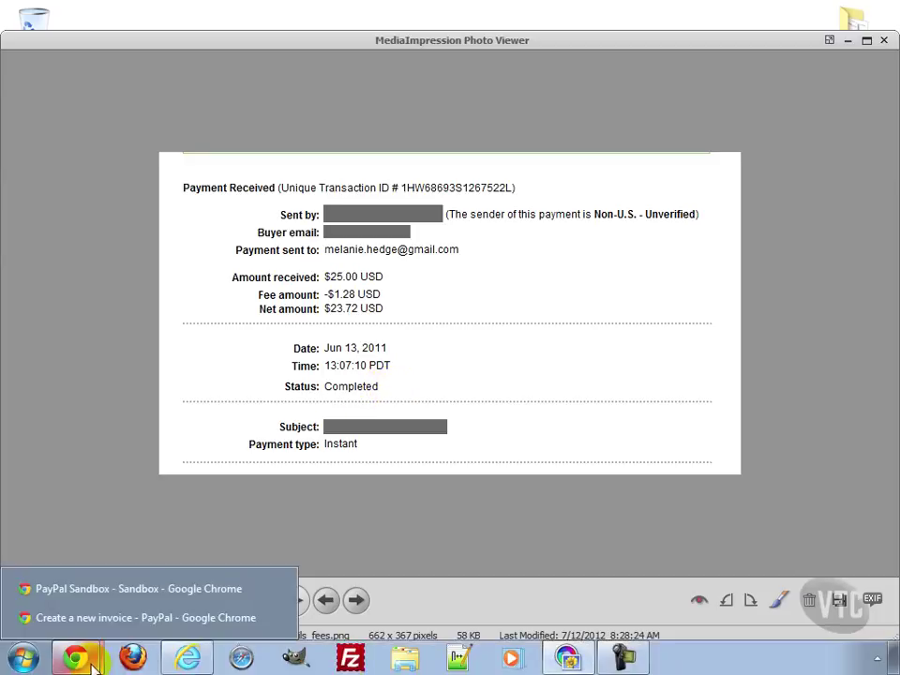
click(80, 617)
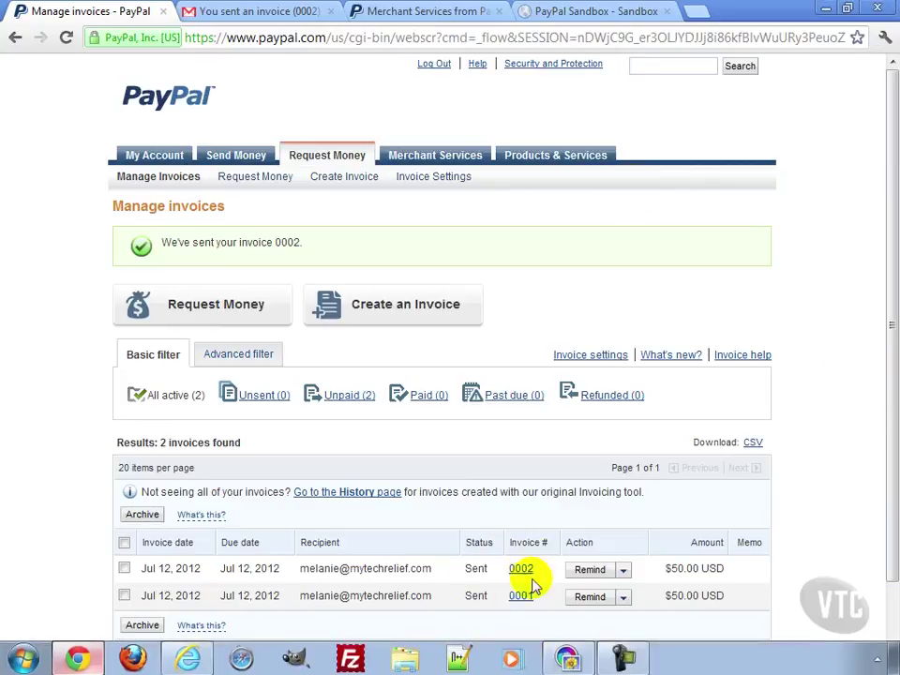
click(622, 570)
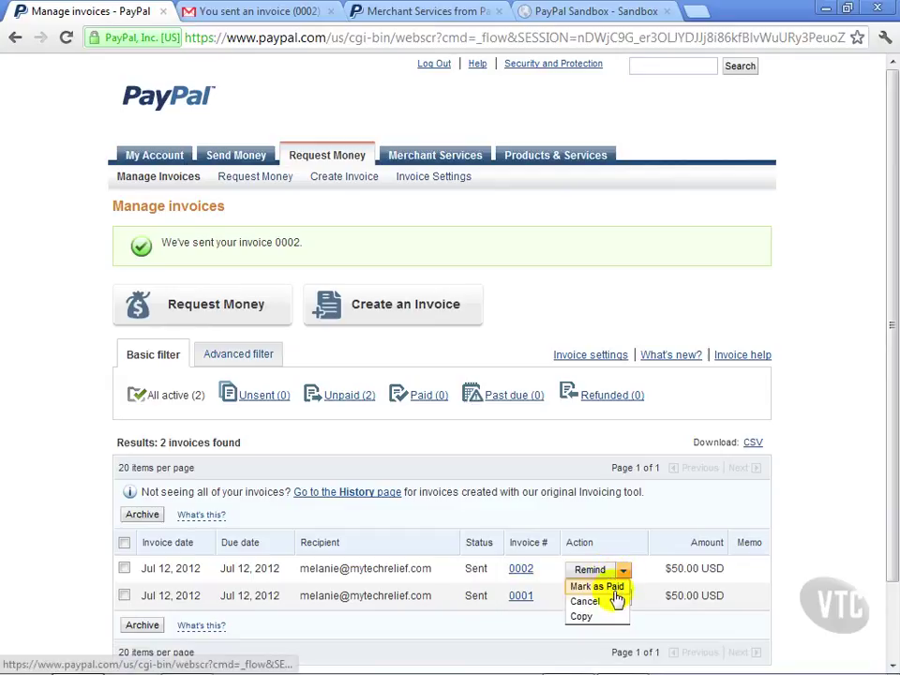
click(804, 513)
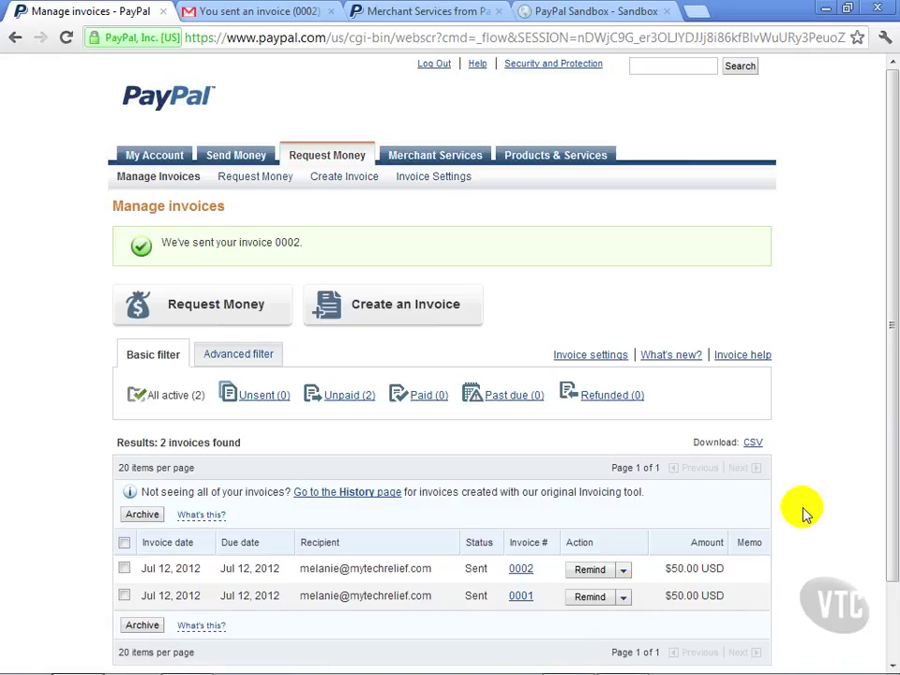